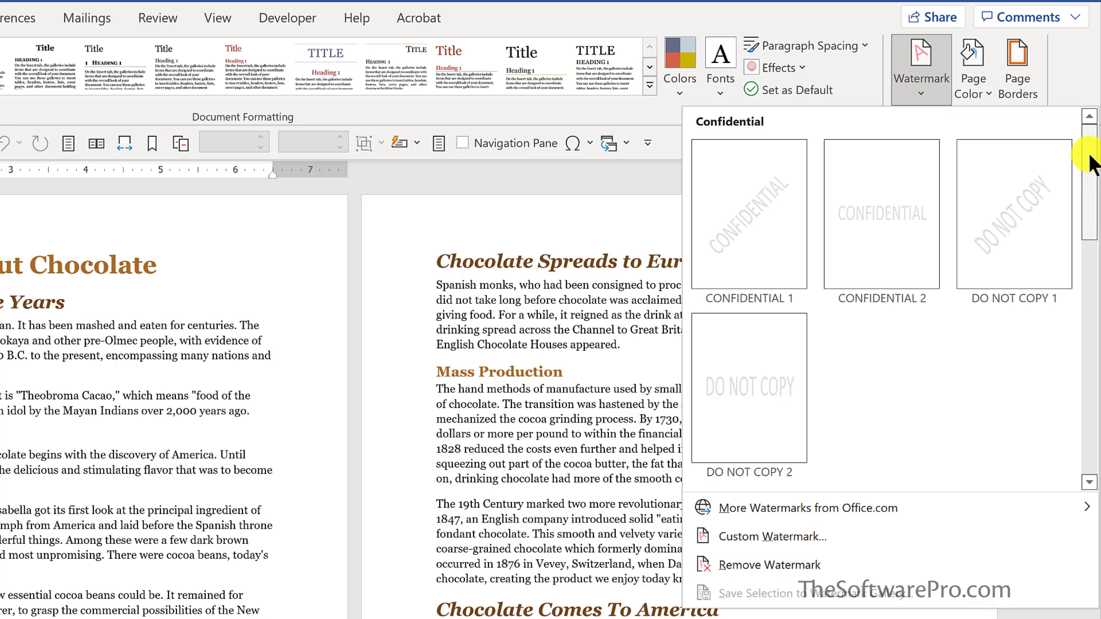
Step: Apply the built-in DRAFT 1 diagonal watermark from the Disclaimers group to the document, and remove it again
drag(1091, 164, 1094, 263)
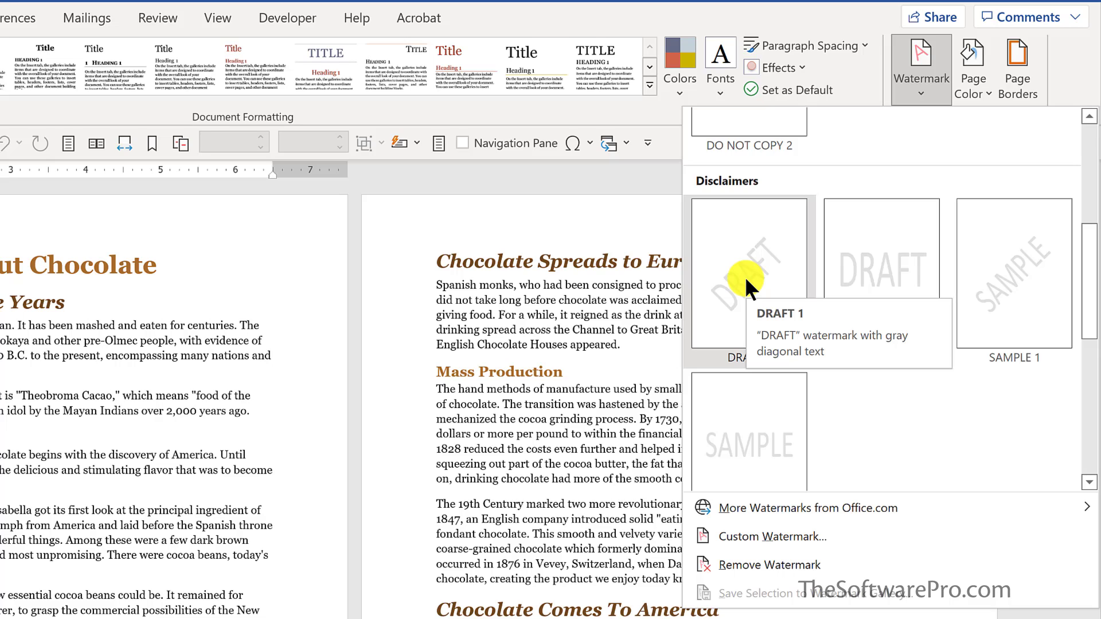
mouse_move(782, 507)
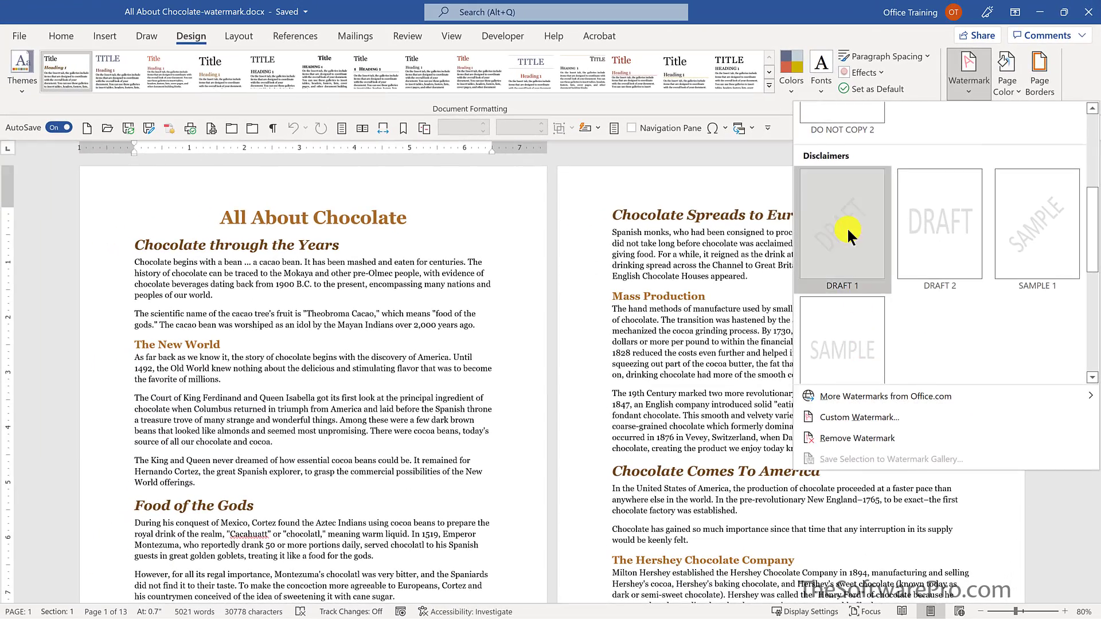
click(758, 281)
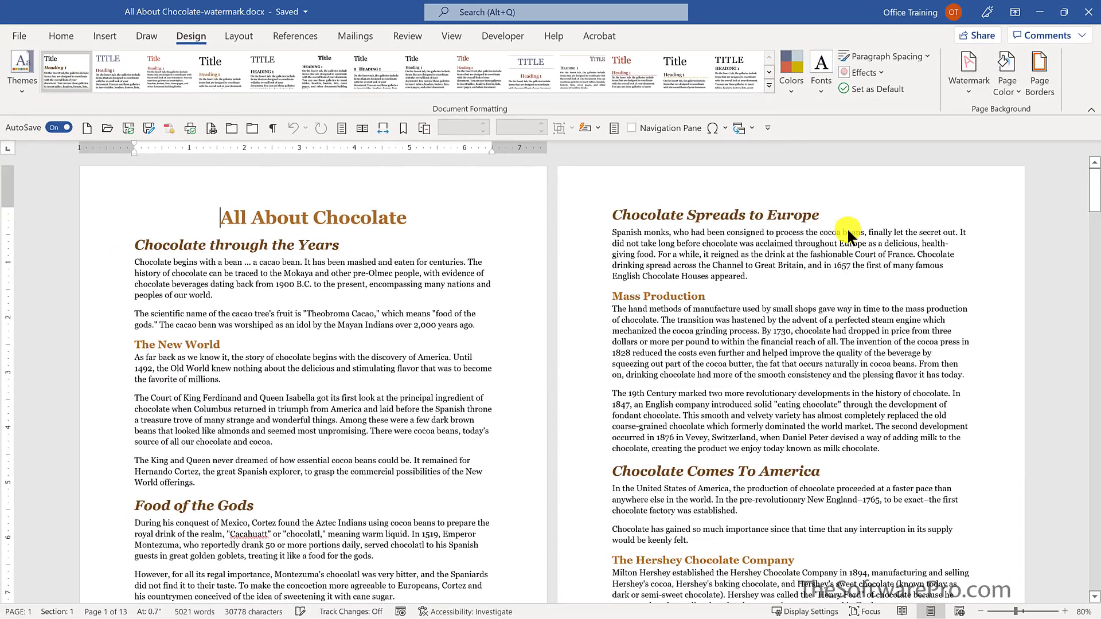
scroll(933, 344, down, 3)
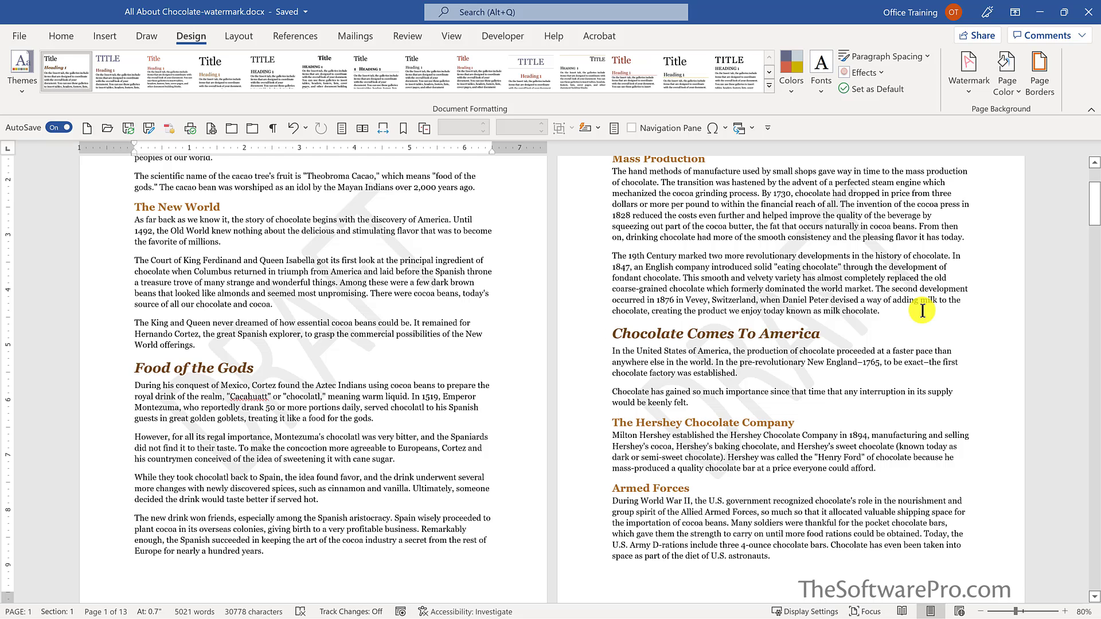
click(966, 83)
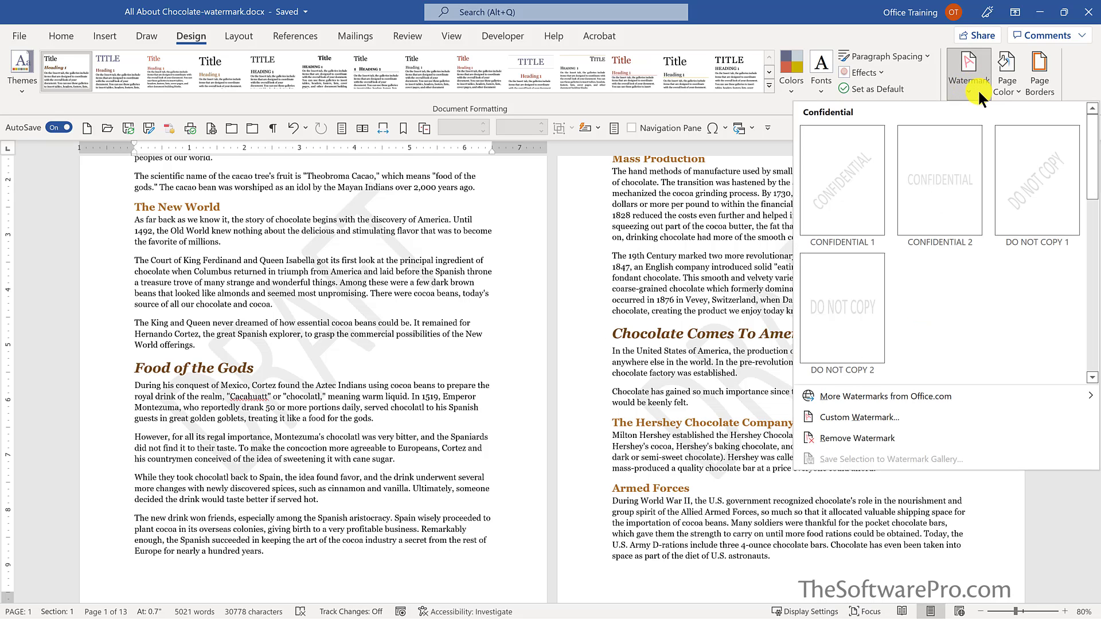
click(878, 437)
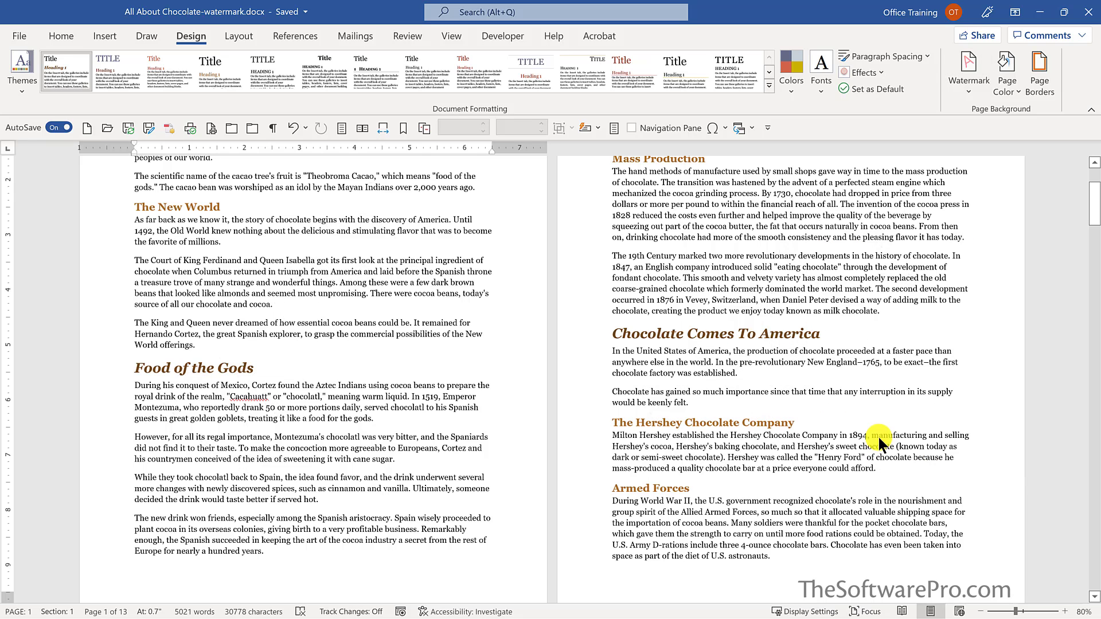
Step: Apply a custom text watermark reading "For Internal Use Only" in the Arial Black font
click(965, 84)
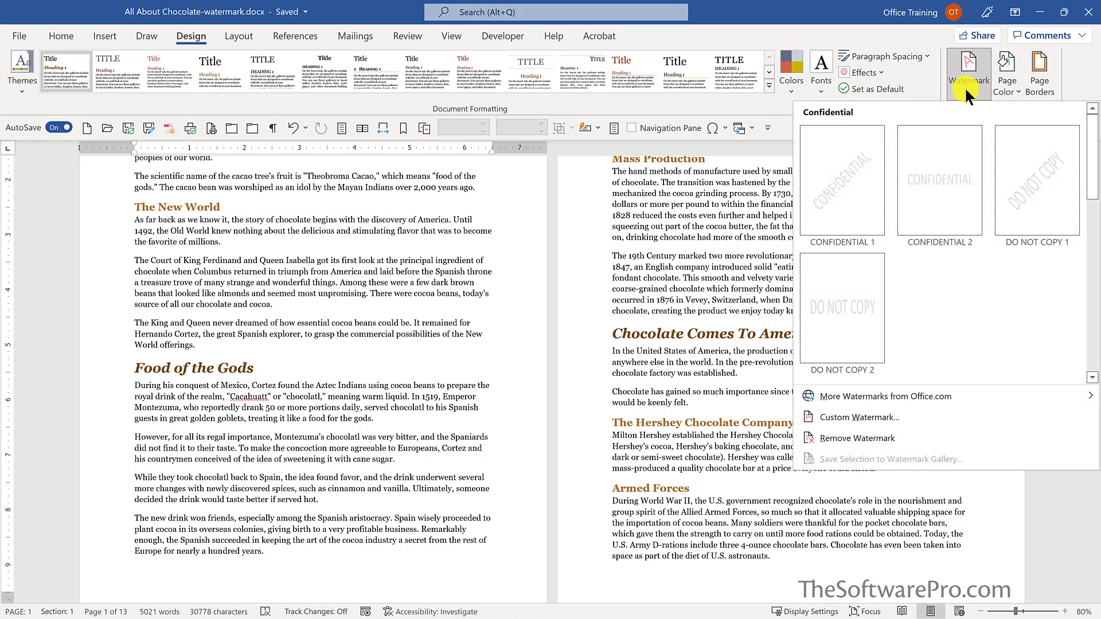
click(865, 417)
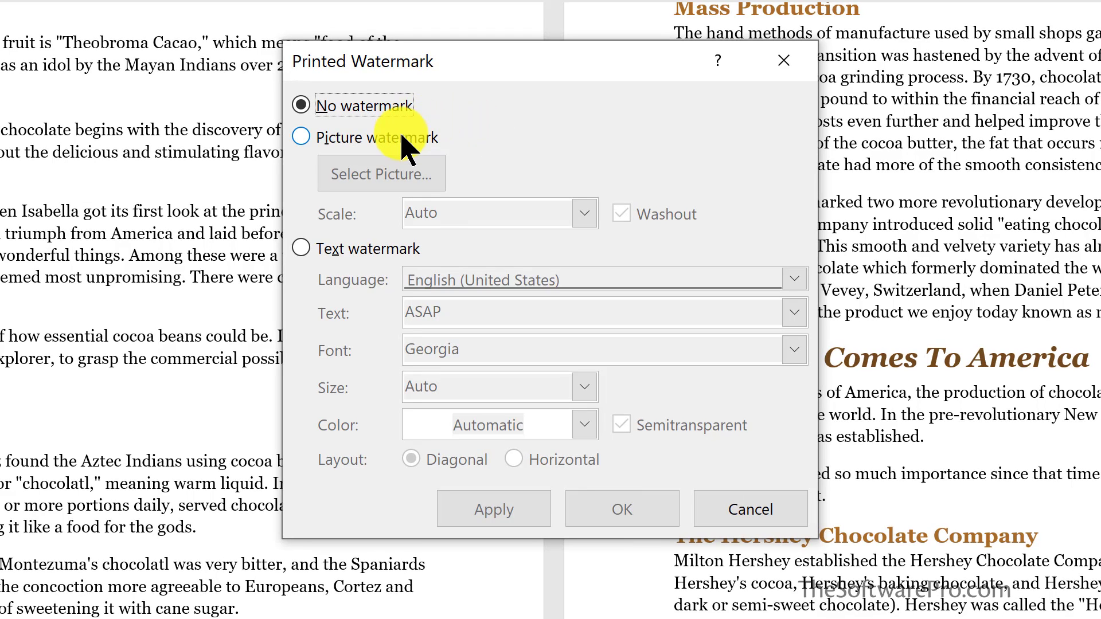
click(383, 249)
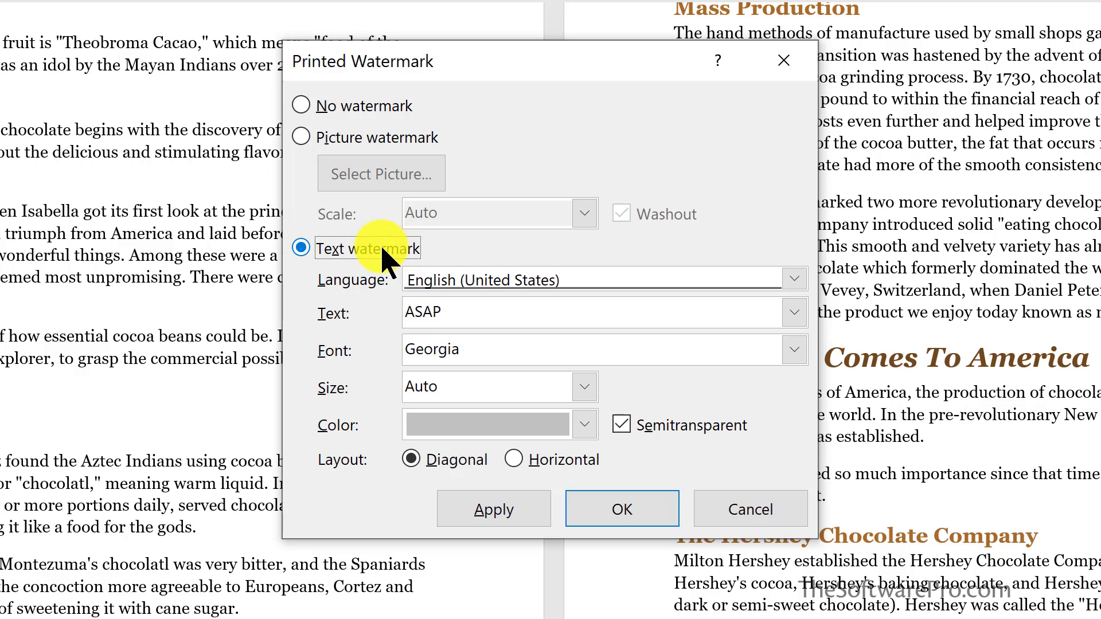
double_click(399, 314)
text(For Internal Use Only)
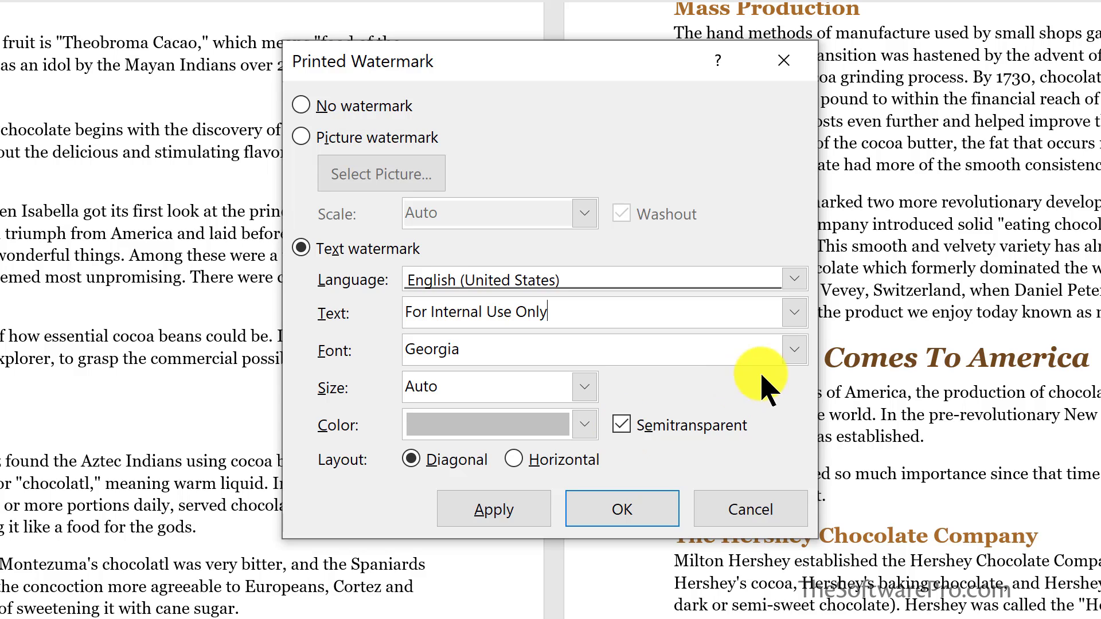
click(795, 350)
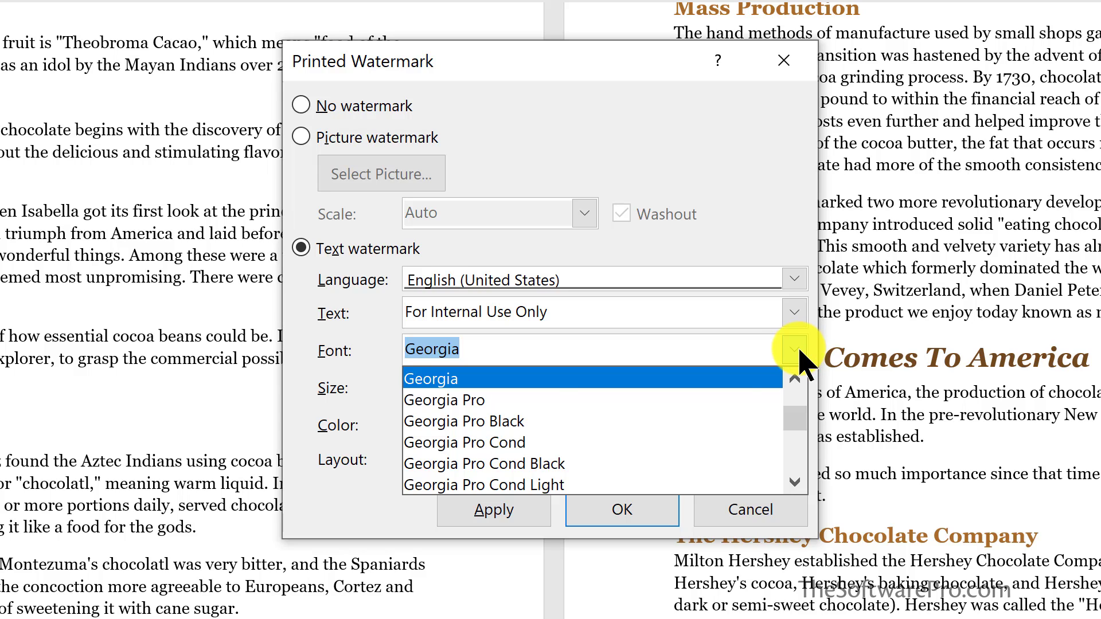
scroll(442, 423, up, 15)
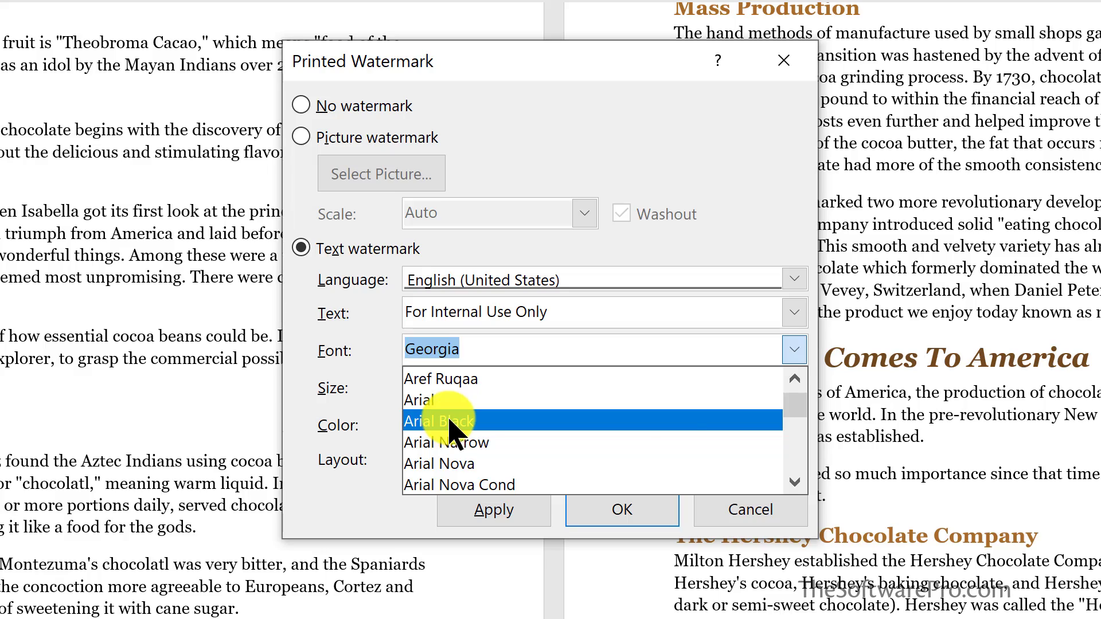
click(451, 423)
click(467, 510)
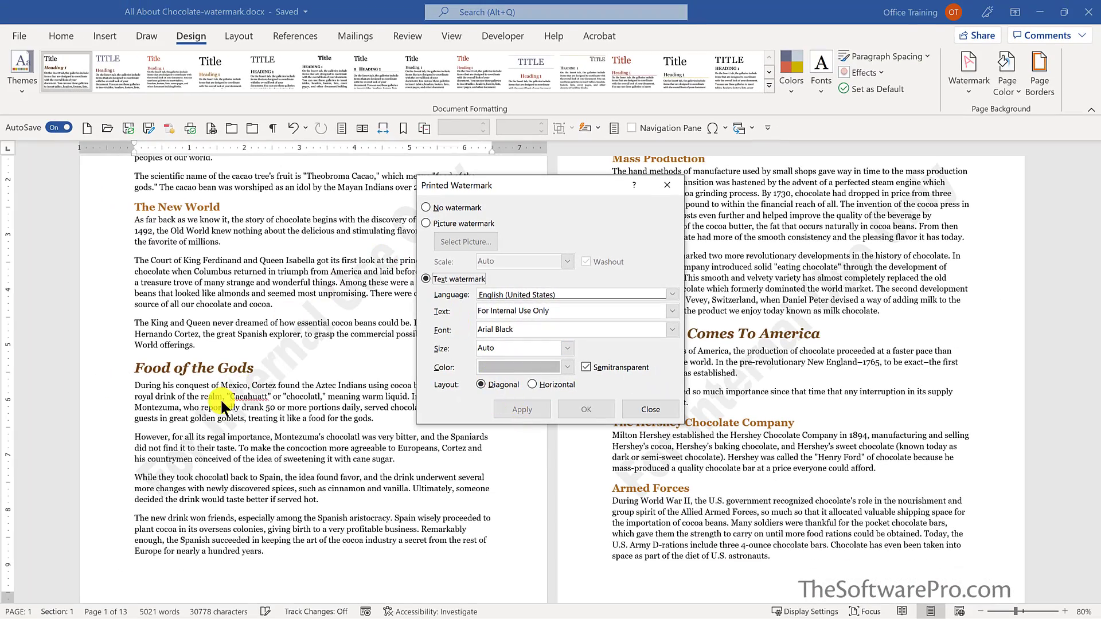
Step: Turn off Semitransparent for the text watermark and apply it with the Horizontal layout
click(586, 368)
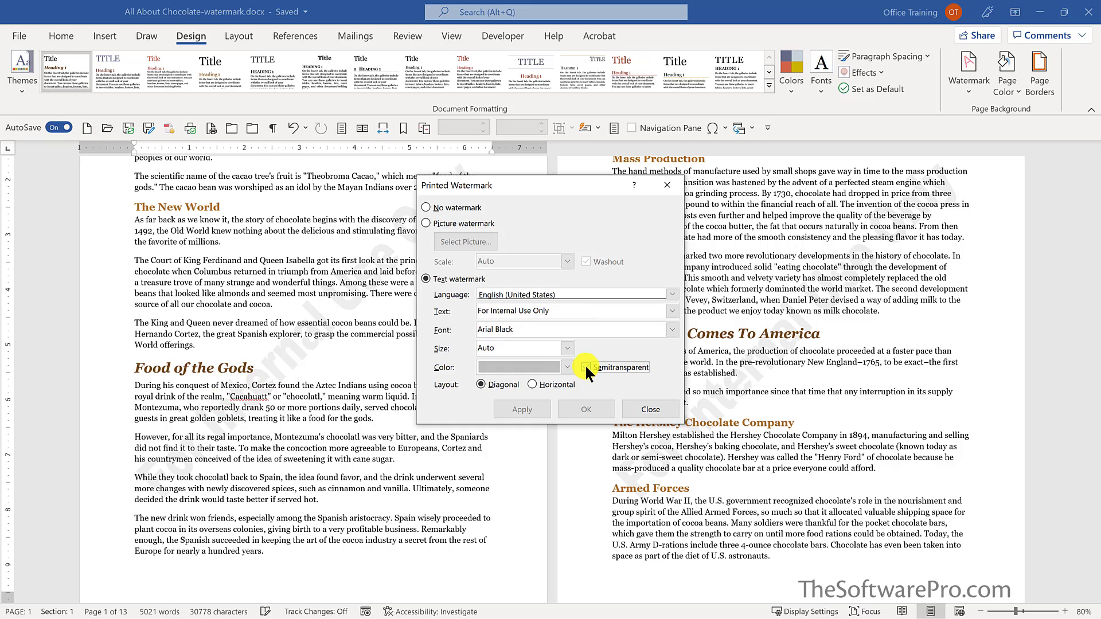
click(532, 385)
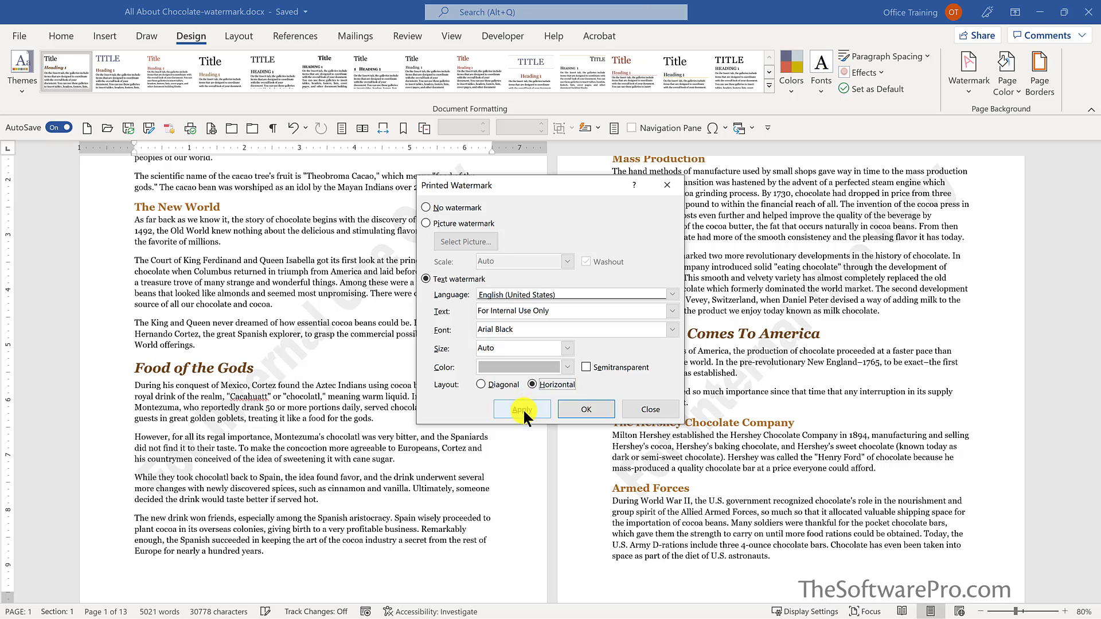
click(521, 409)
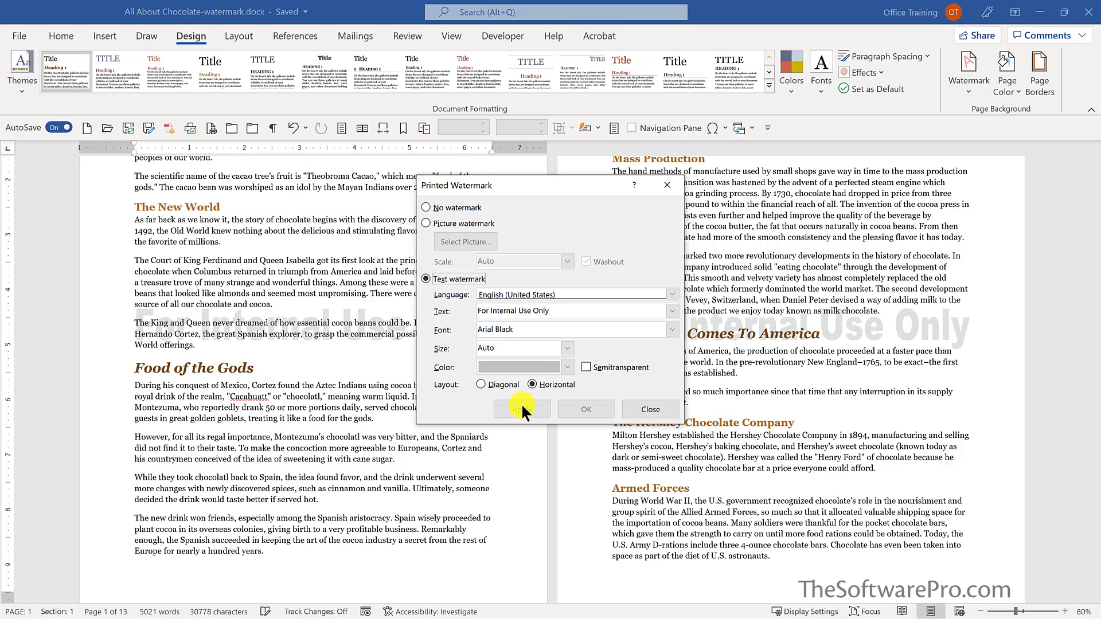
Step: Recolor the text watermark with the base red theme color and apply it with the Diagonal layout
click(567, 367)
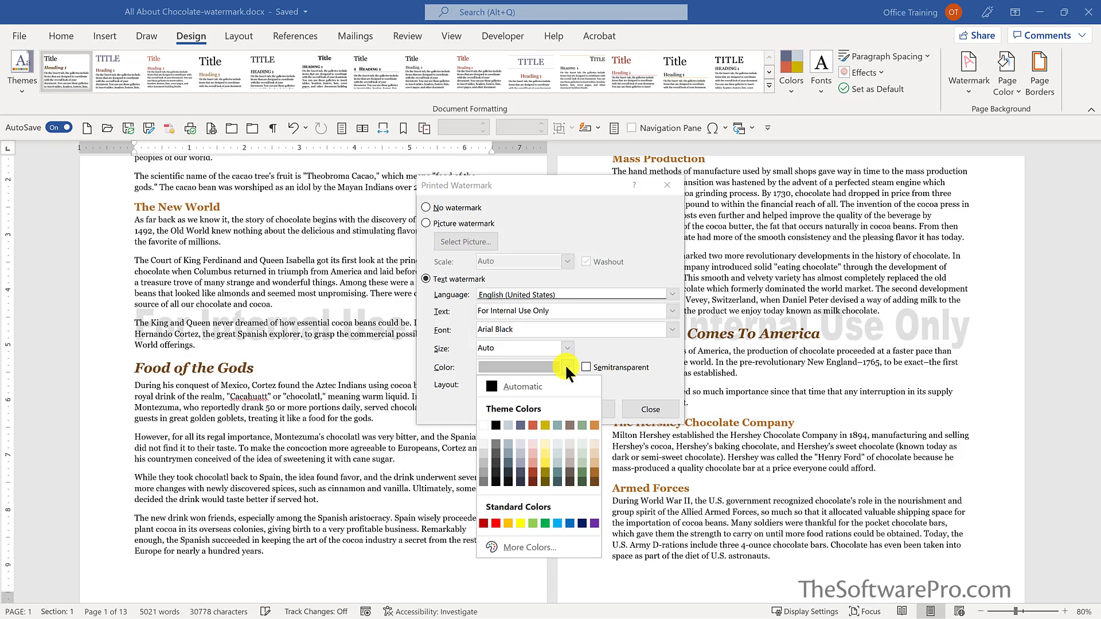
click(531, 425)
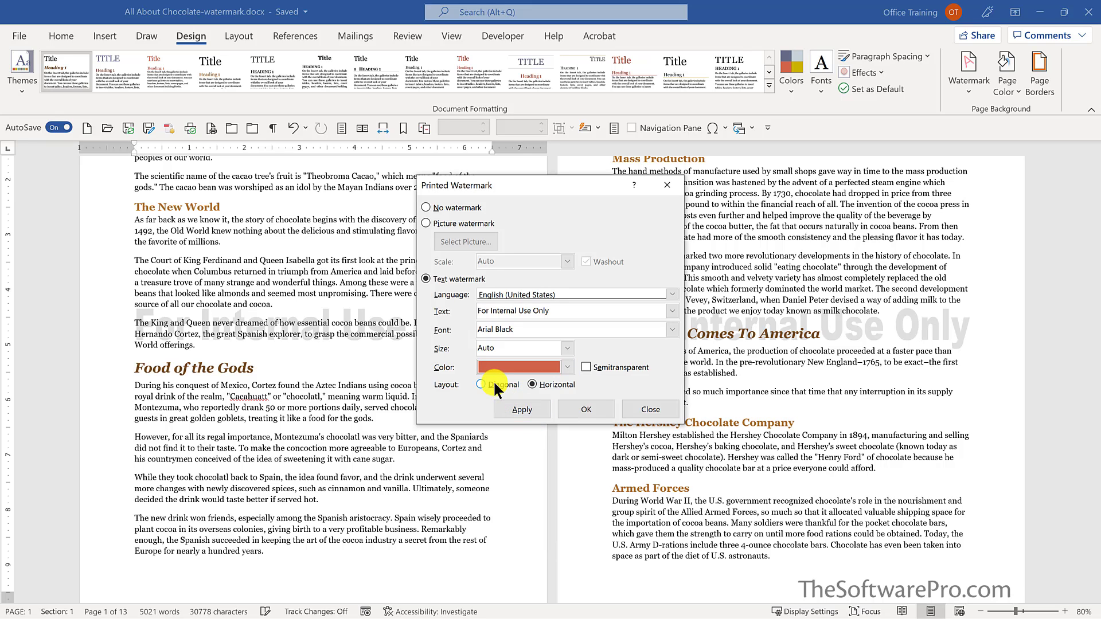
click(494, 385)
click(517, 407)
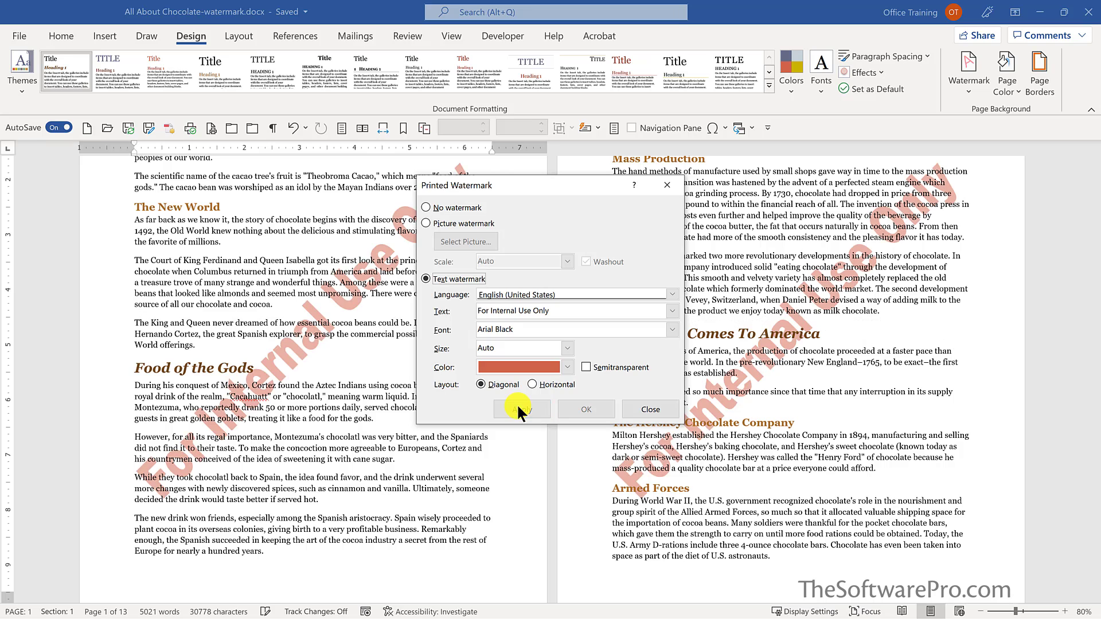
Step: Make the red text watermark semitransparent, and remove the watermark from the document
click(585, 366)
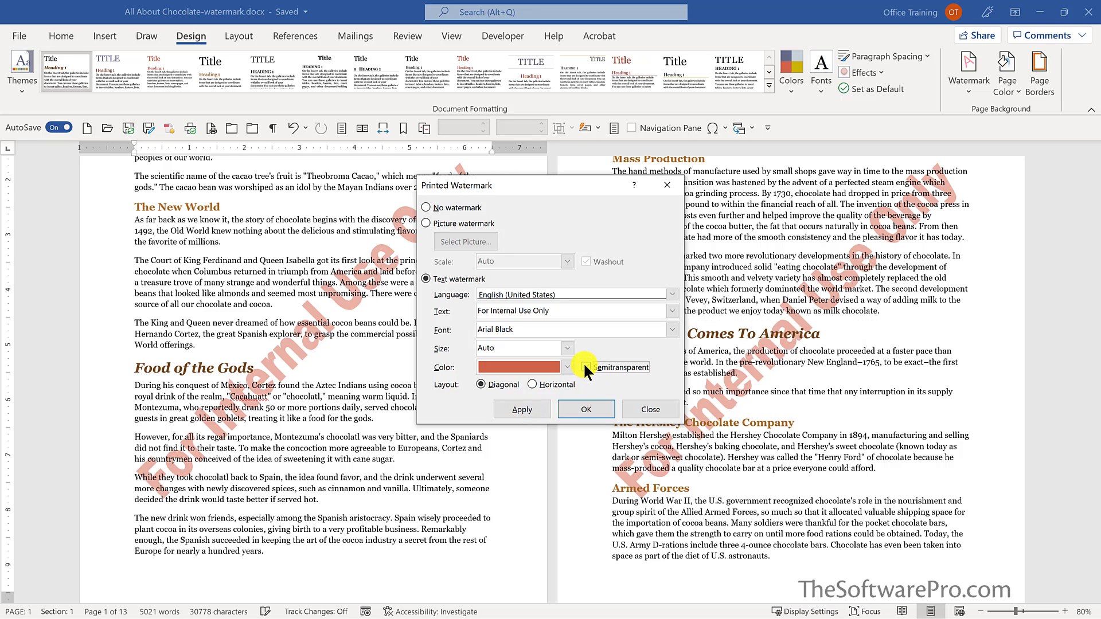
click(535, 405)
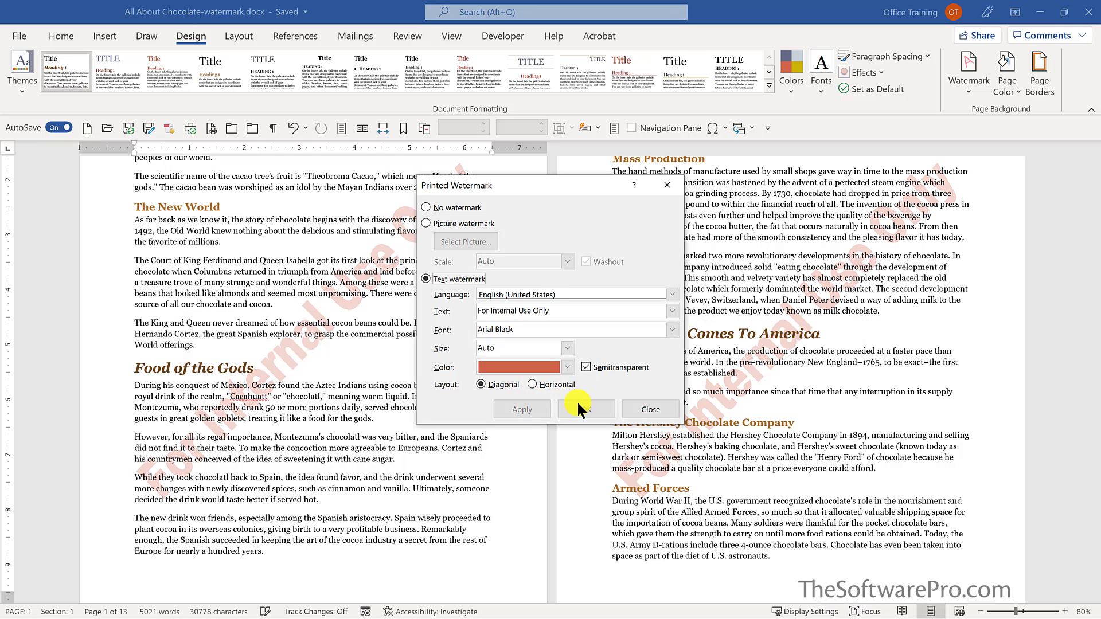
click(646, 407)
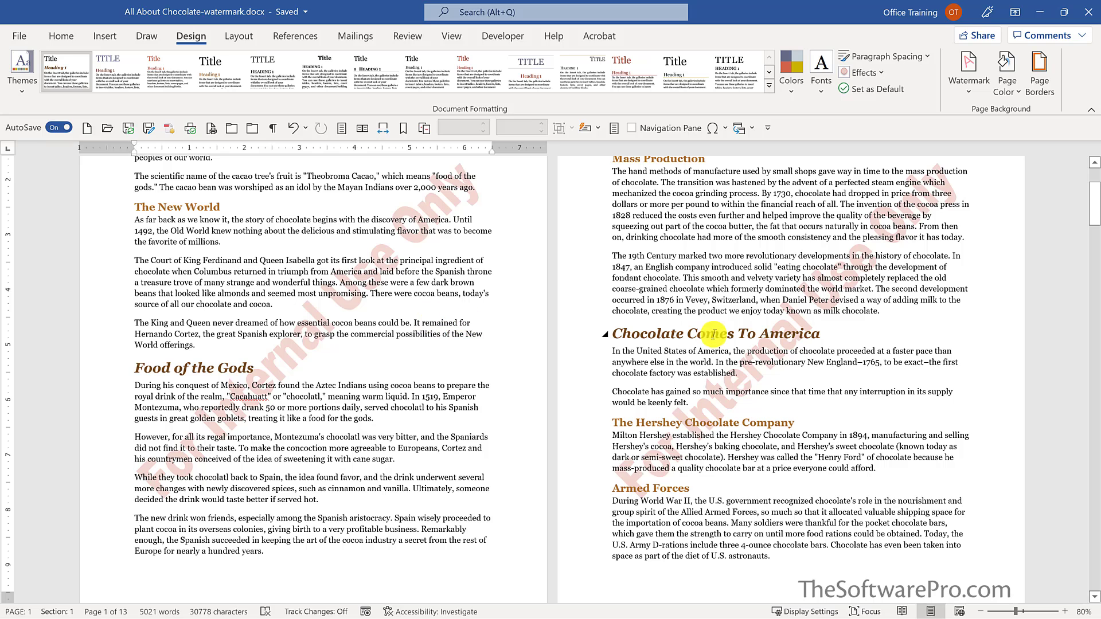
click(968, 86)
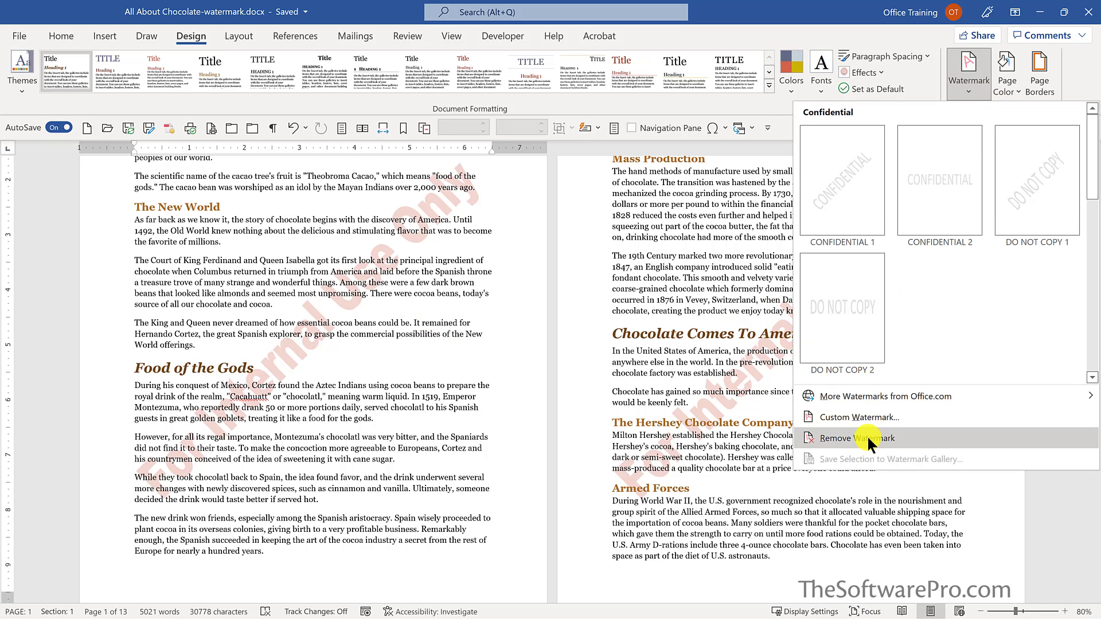
click(868, 439)
Step: Apply a custom picture watermark from the file Chocolate Creations-logo.png with Auto scale and Washout on
click(966, 88)
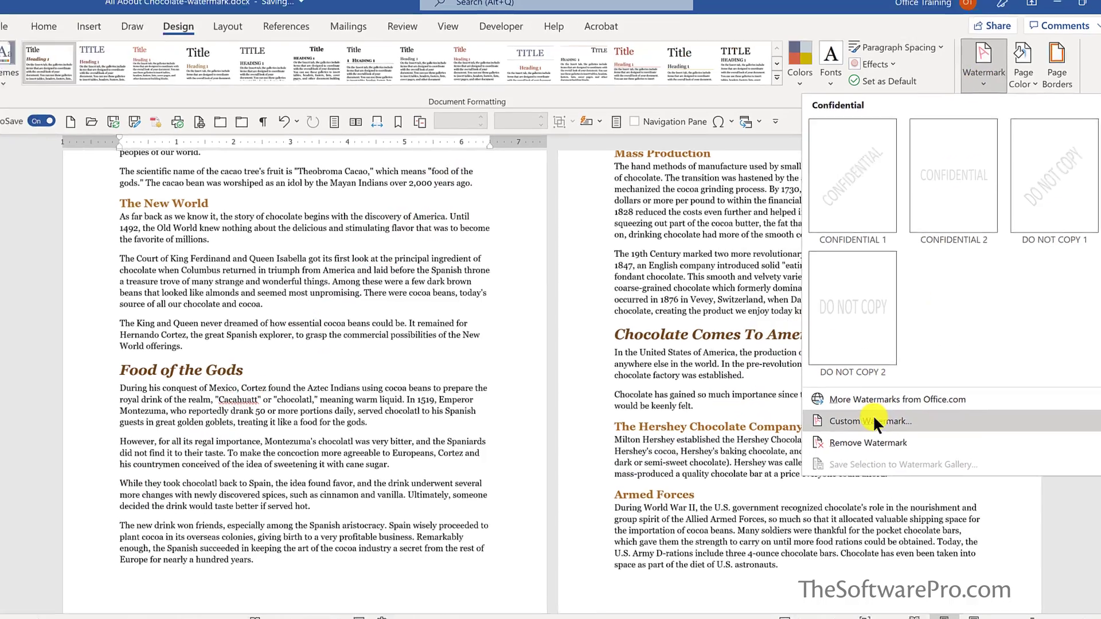
click(875, 422)
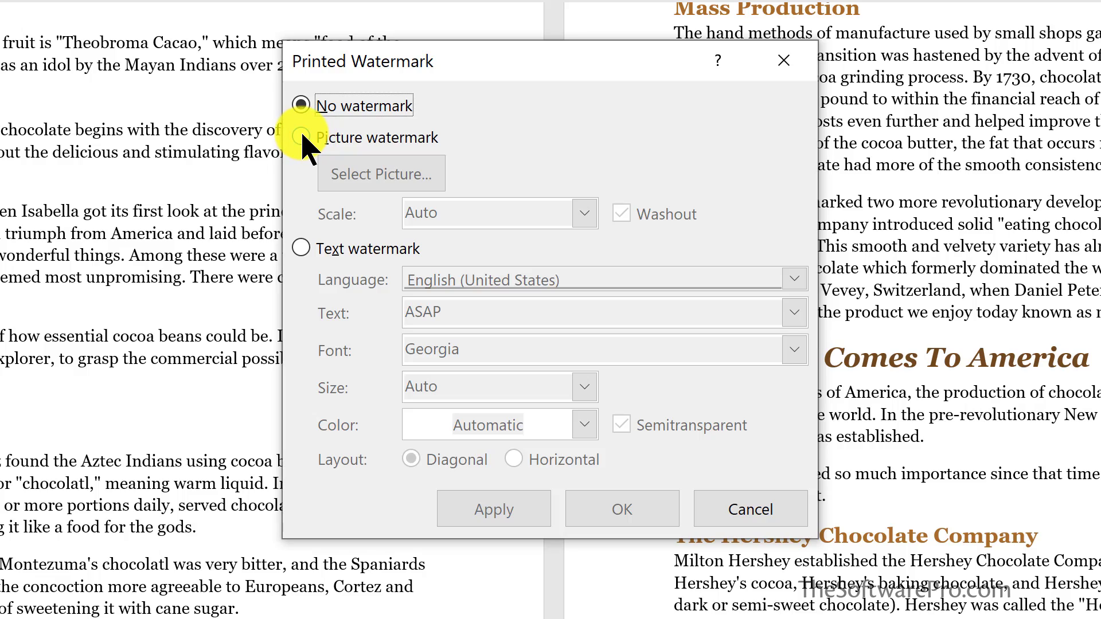
click(424, 220)
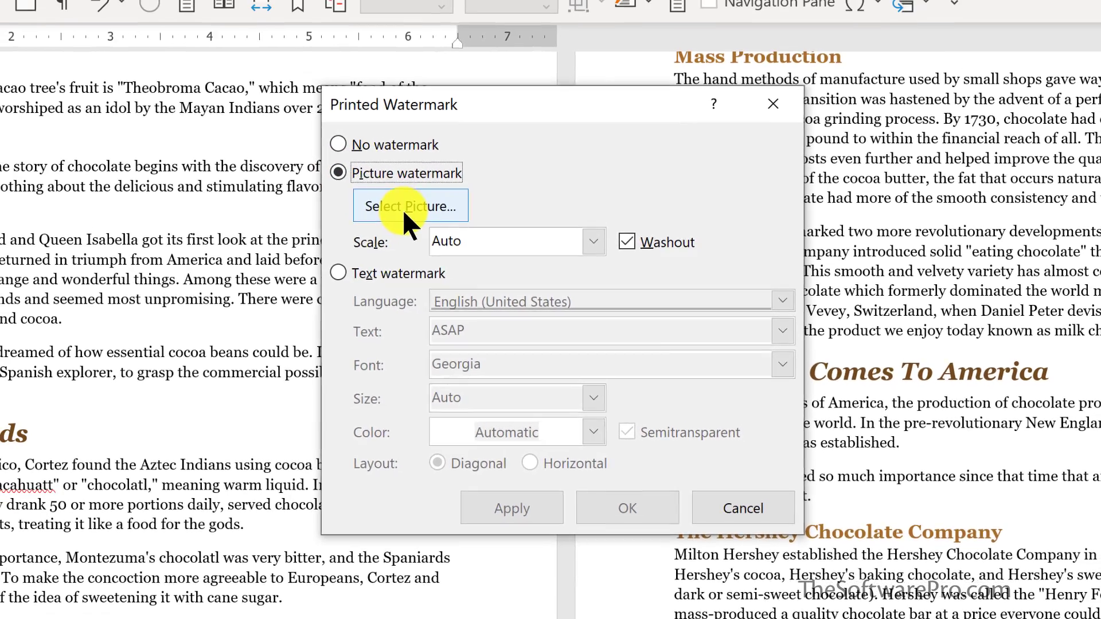
click(382, 174)
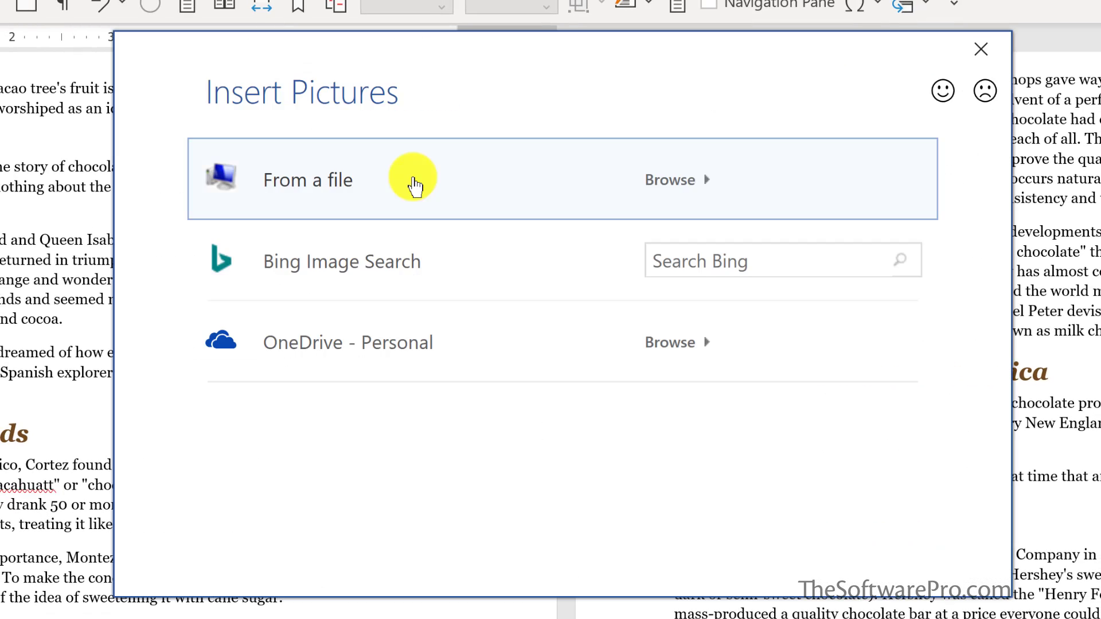
click(414, 183)
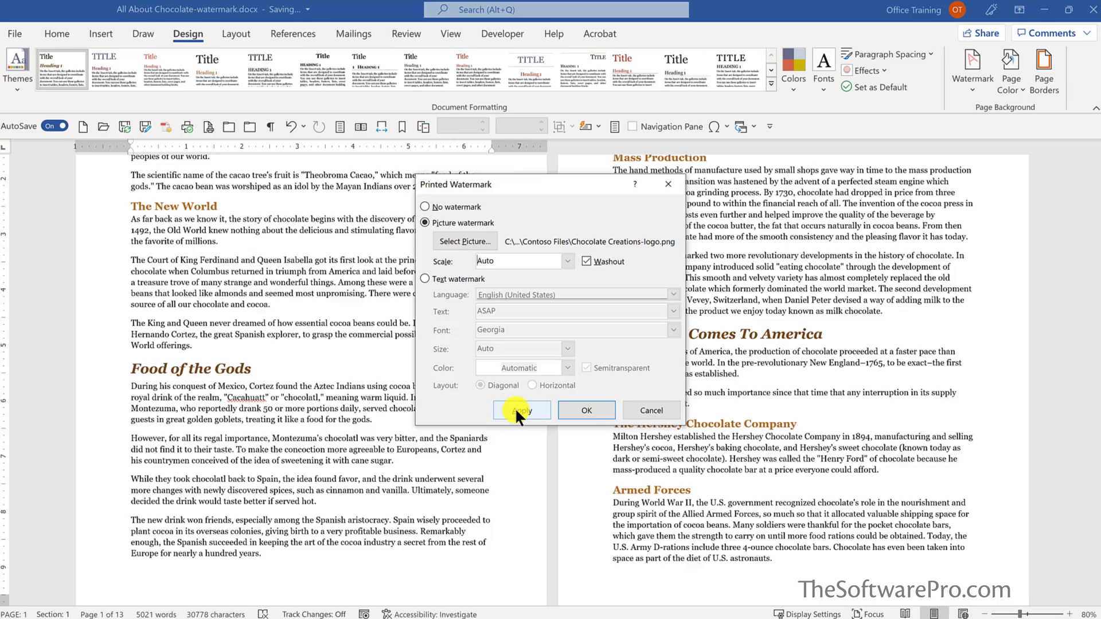
click(498, 530)
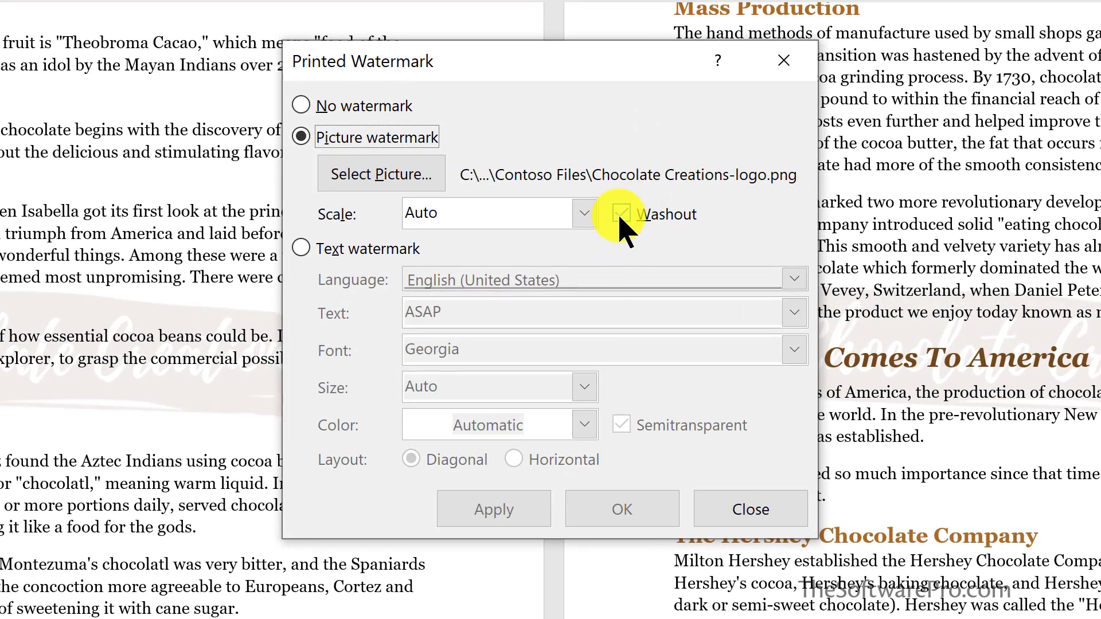
Step: Apply the logo watermark without Washout for comparison, and reapply it with Washout on
click(622, 214)
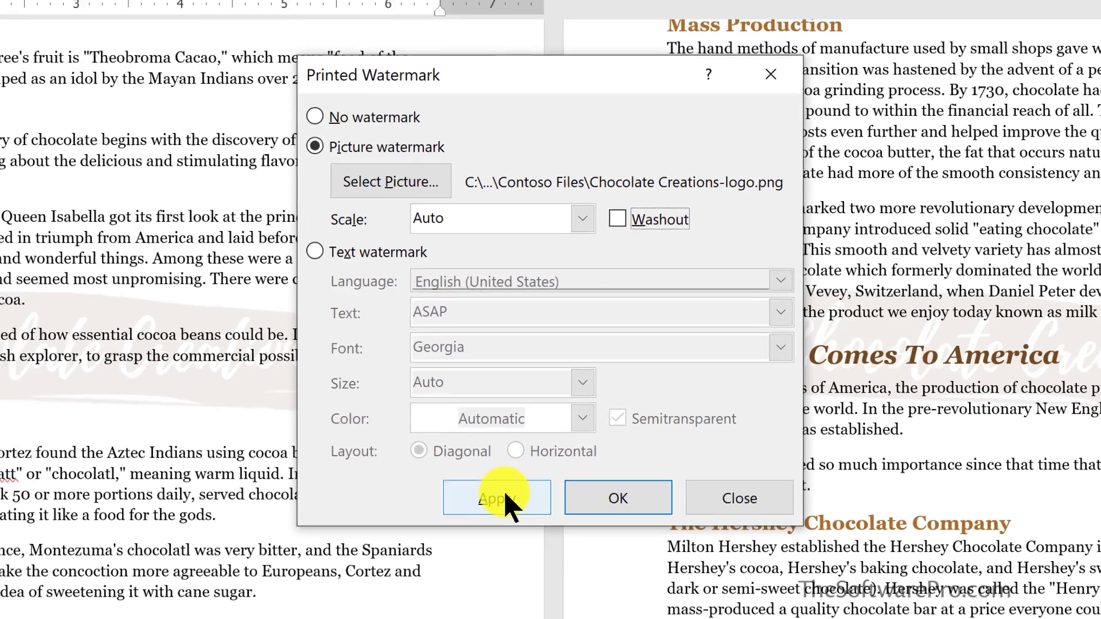
click(500, 510)
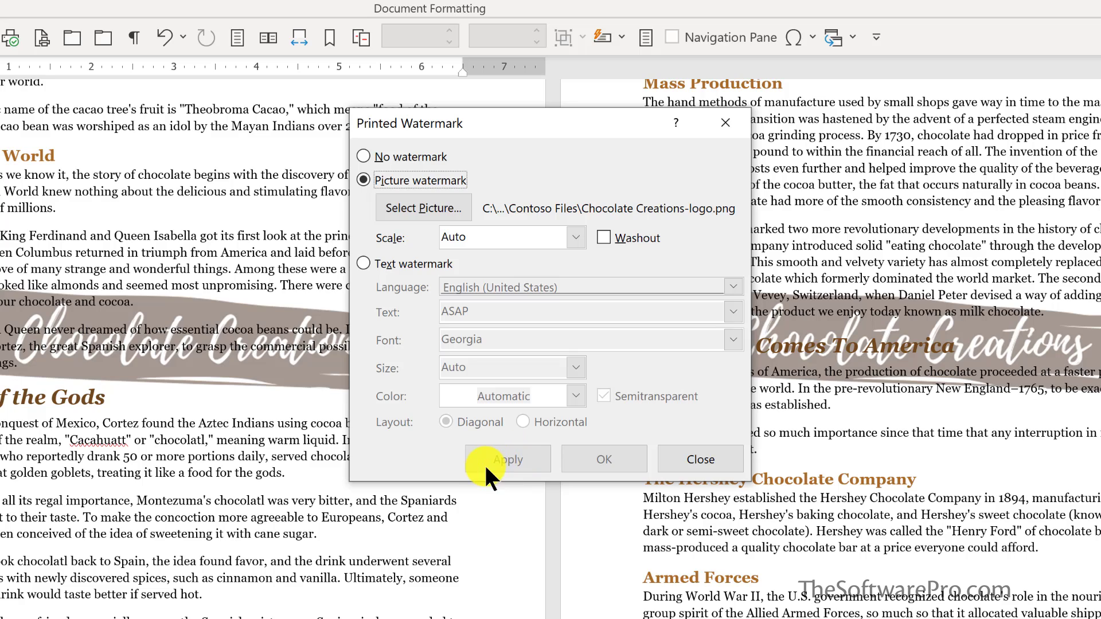
click(605, 240)
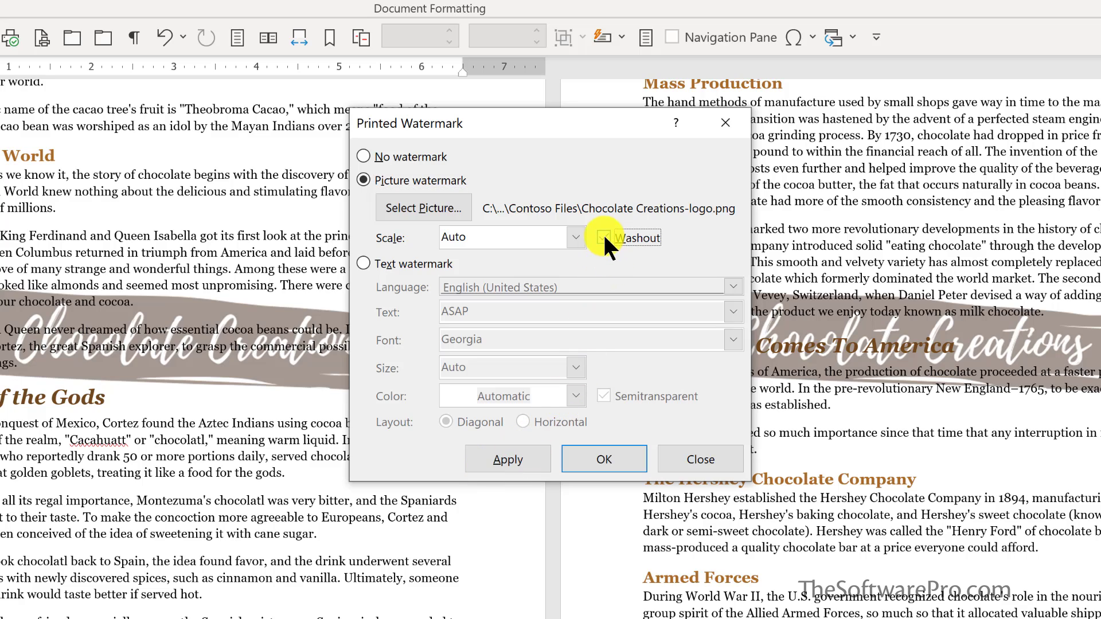
click(482, 448)
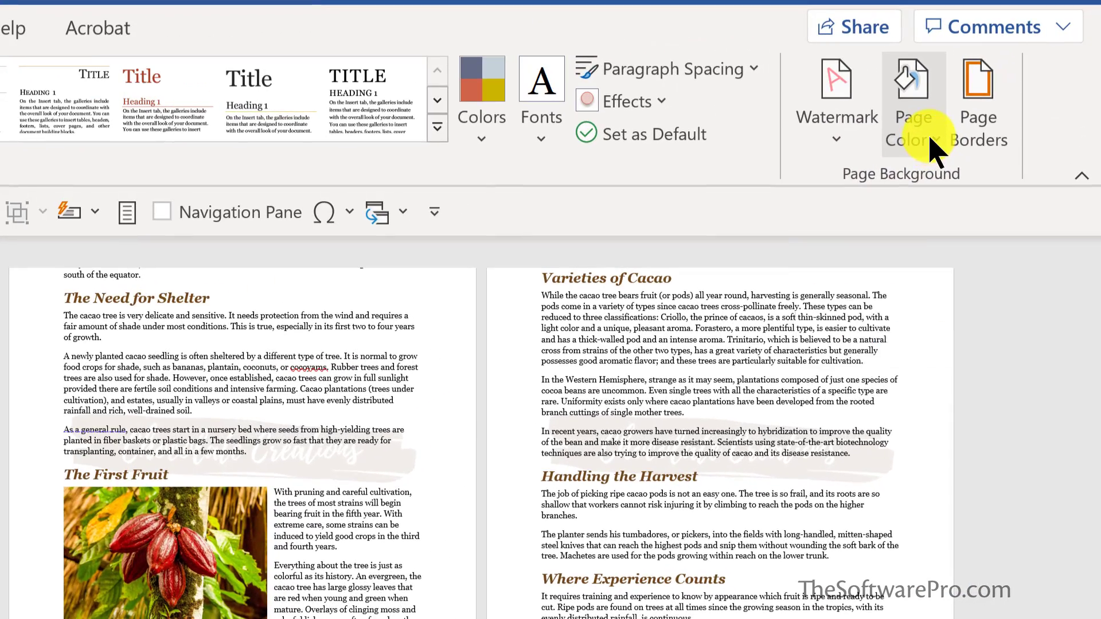
Step: Set the document's page color to a light taupe tint from the theme colors
click(1015, 89)
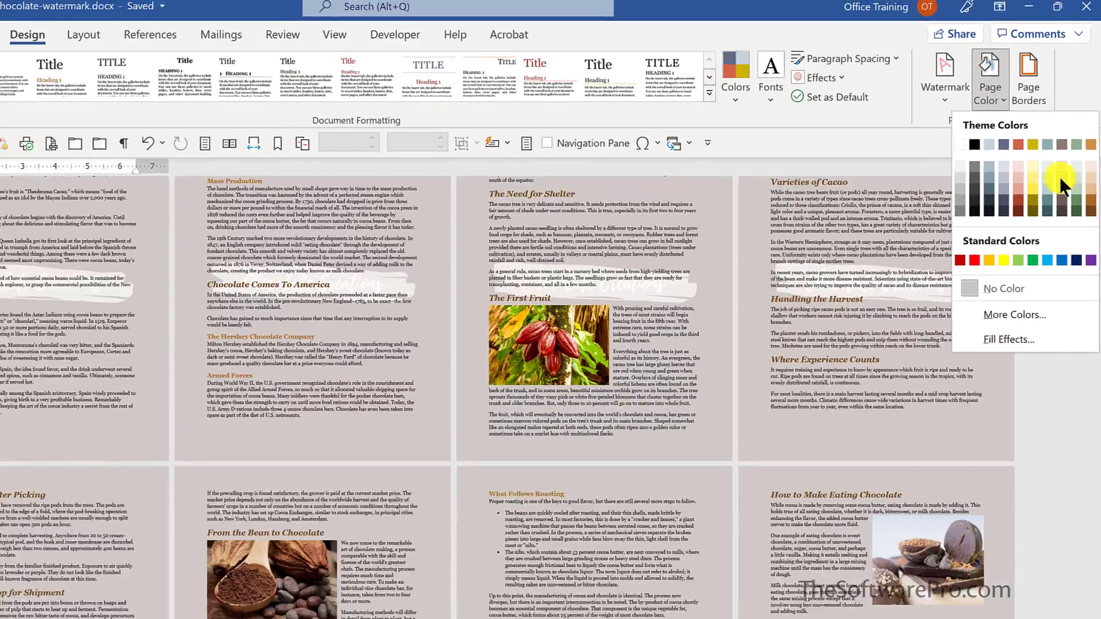
click(1034, 269)
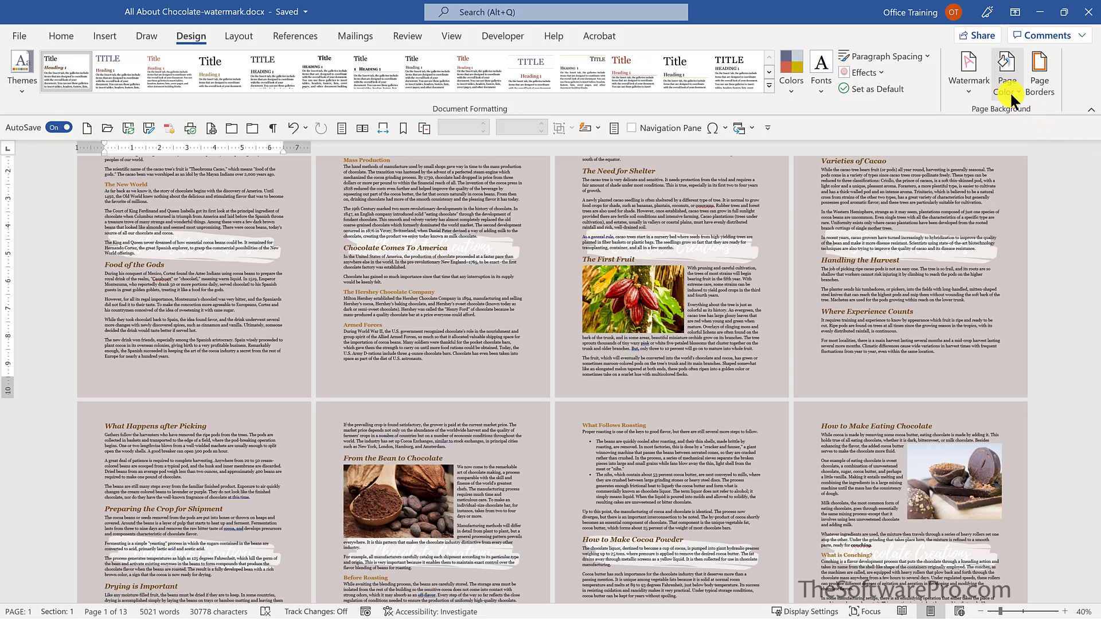
Step: Undo the page color, and view the standard and custom page color choices without applying one
key(ctrl+z)
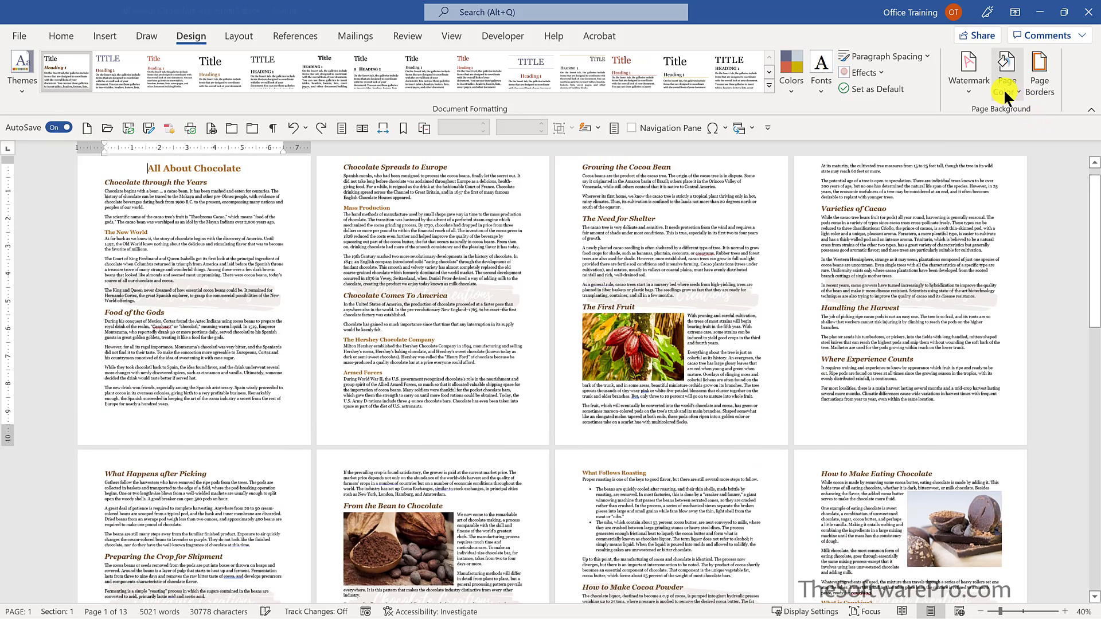
click(1005, 87)
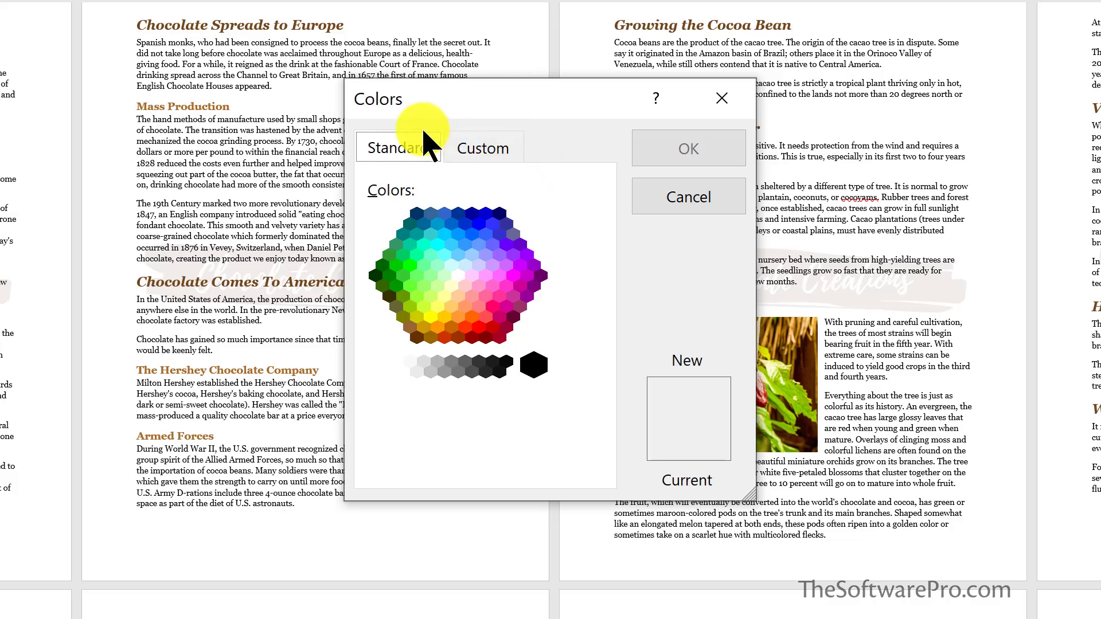
click(490, 150)
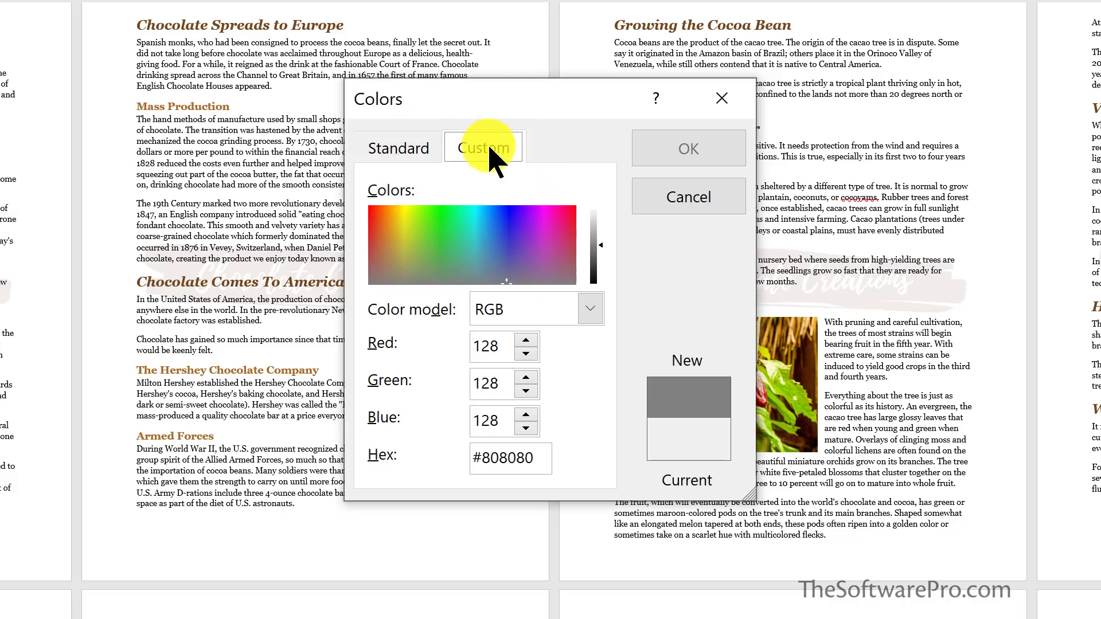
click(394, 144)
click(724, 195)
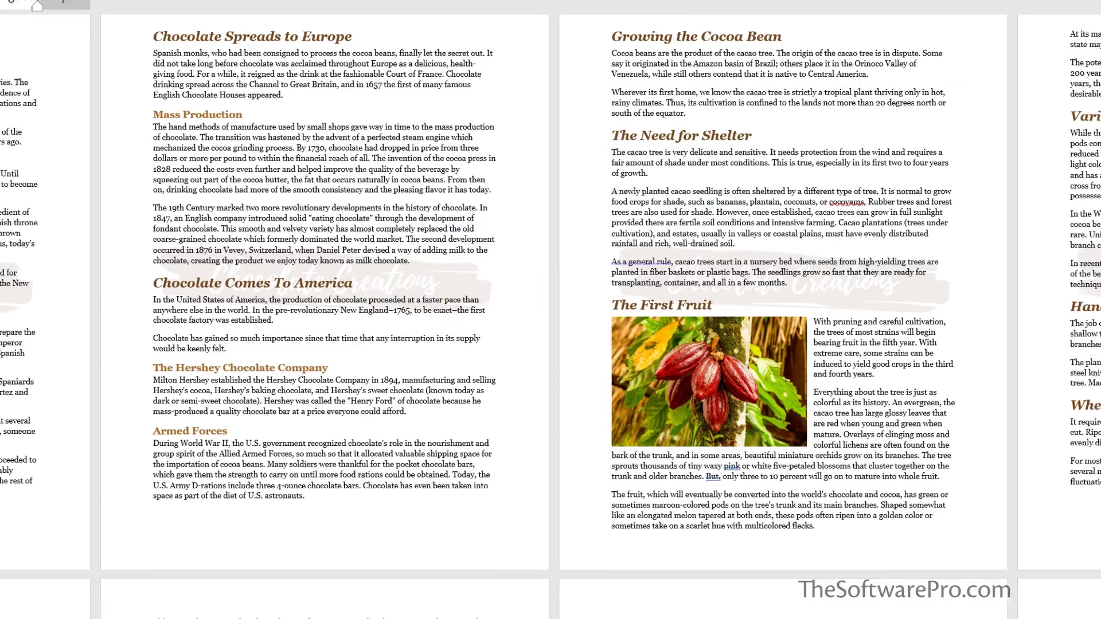
Step: Set the document's page color to the theme color Orange, Accent 6, Lighter 80%
click(1007, 72)
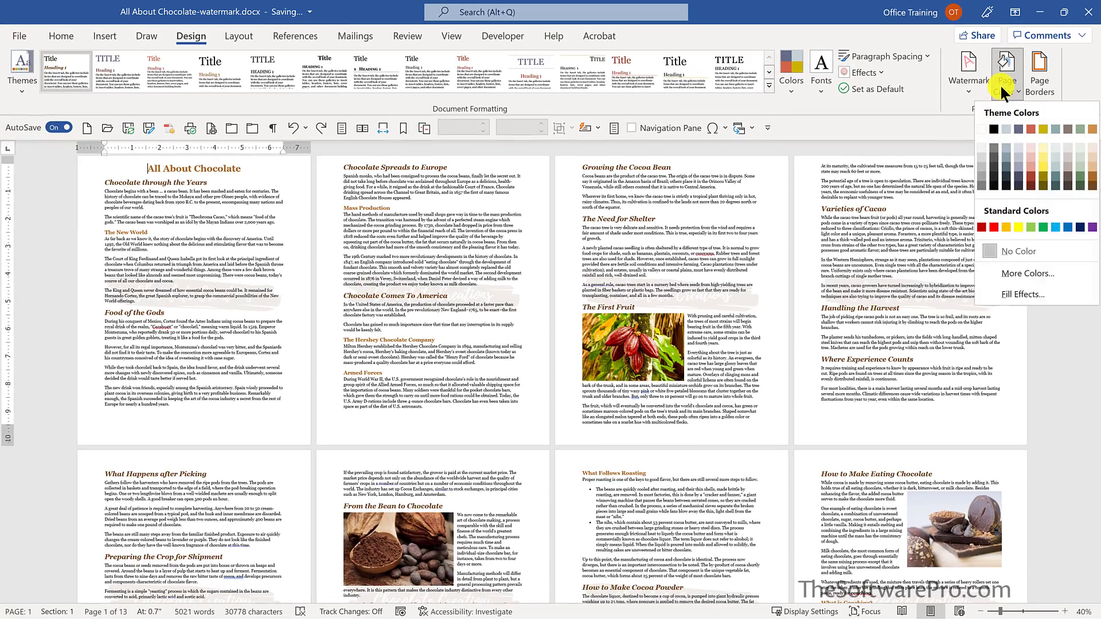
click(1012, 294)
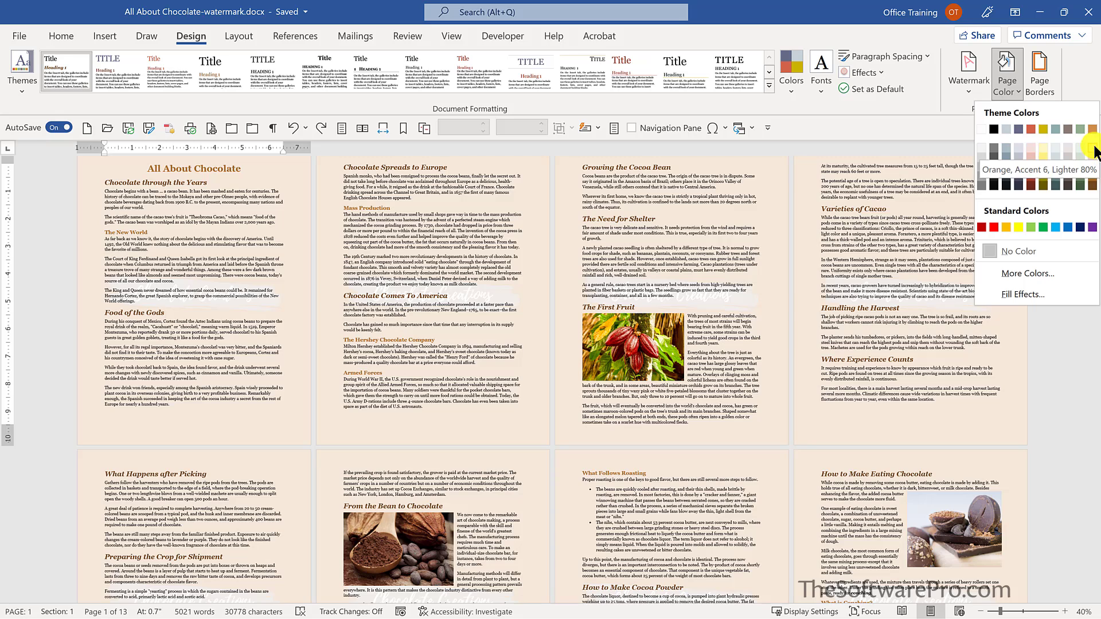
click(1092, 150)
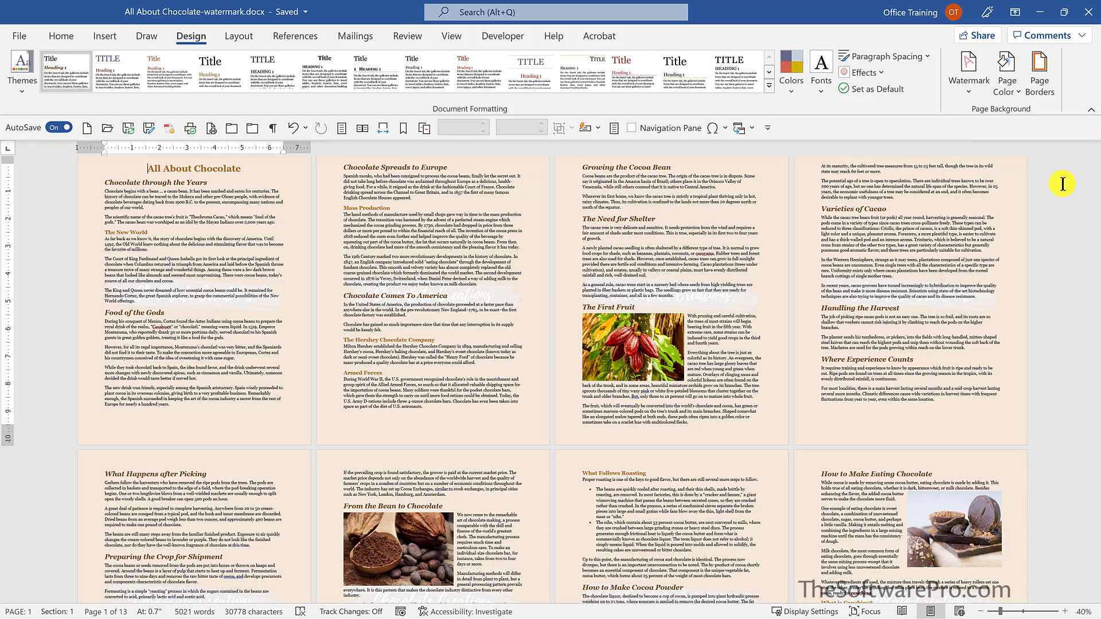